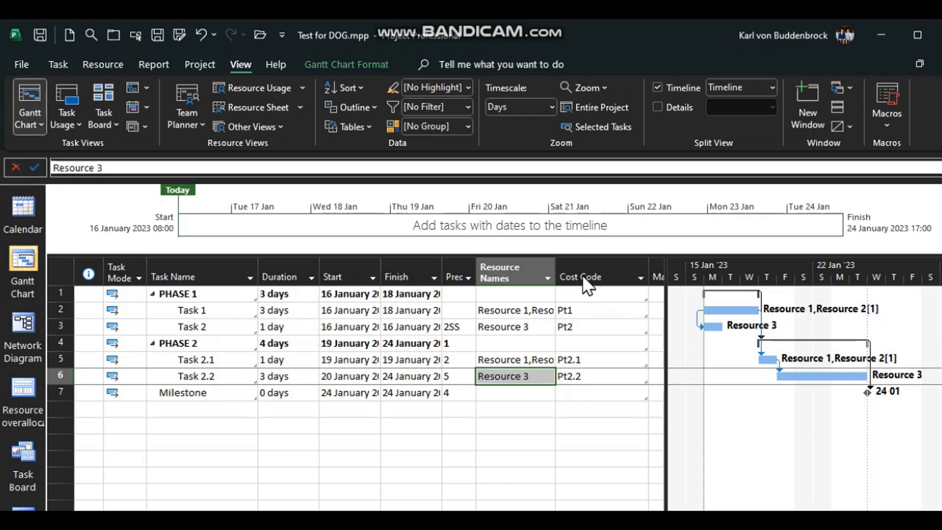
Check the custom field settings behind the Cost Code column and accept them
click(581, 275)
right_click(581, 275)
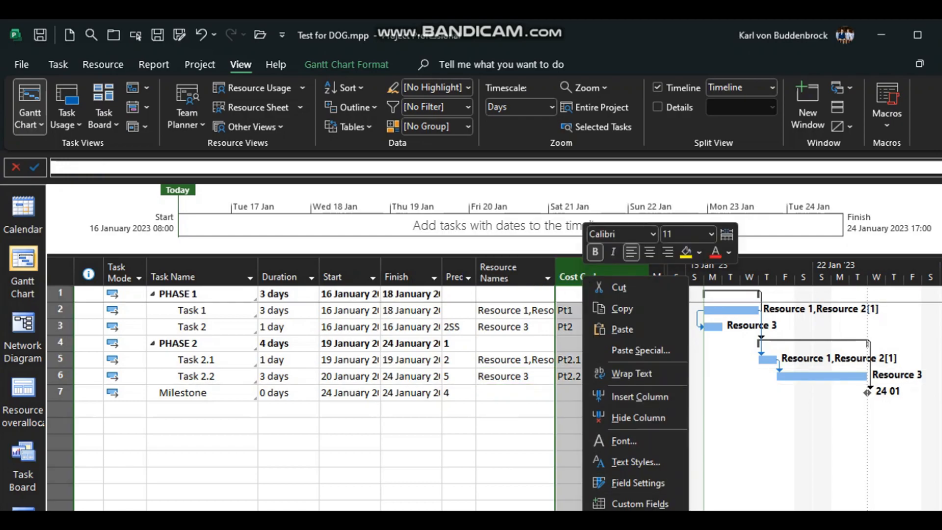
click(637, 503)
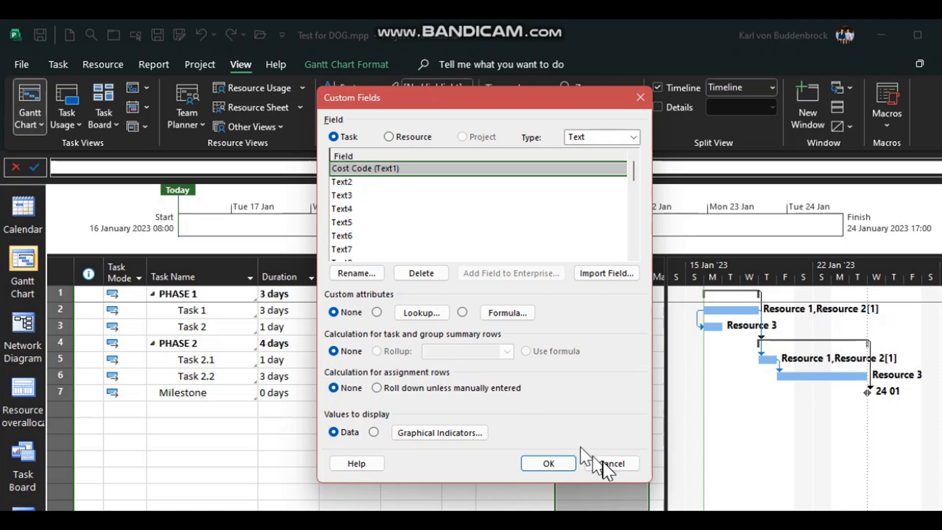
click(556, 464)
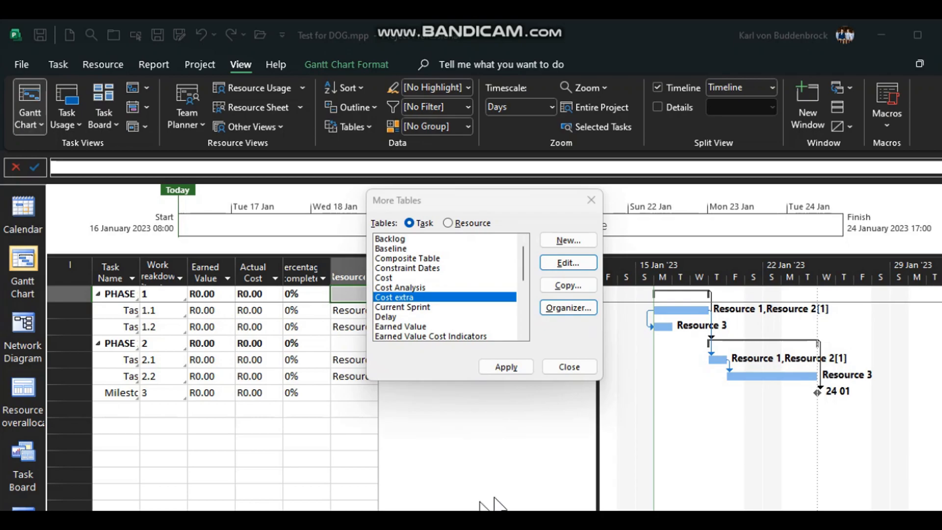
Examine the ID, WBS, Name, Cost and Cost Code fields in the definition of the Cost extra table
click(561, 265)
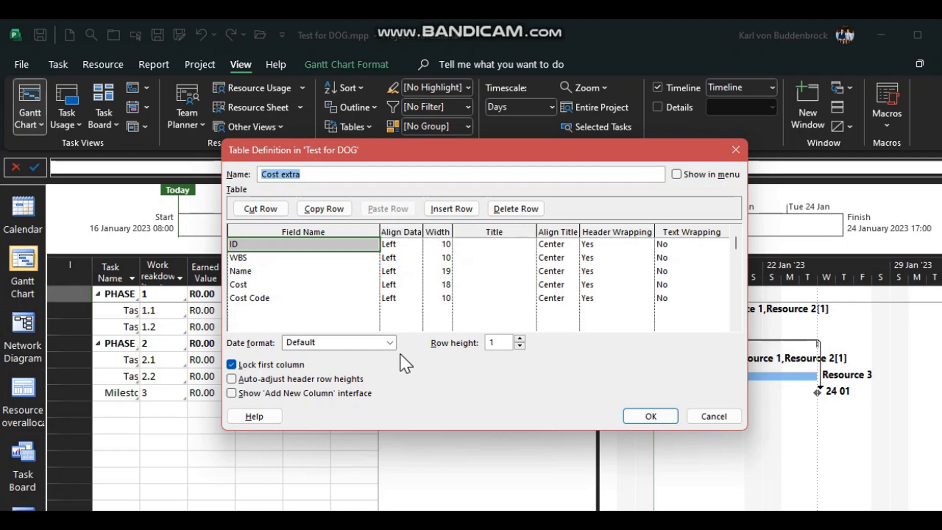
click(239, 257)
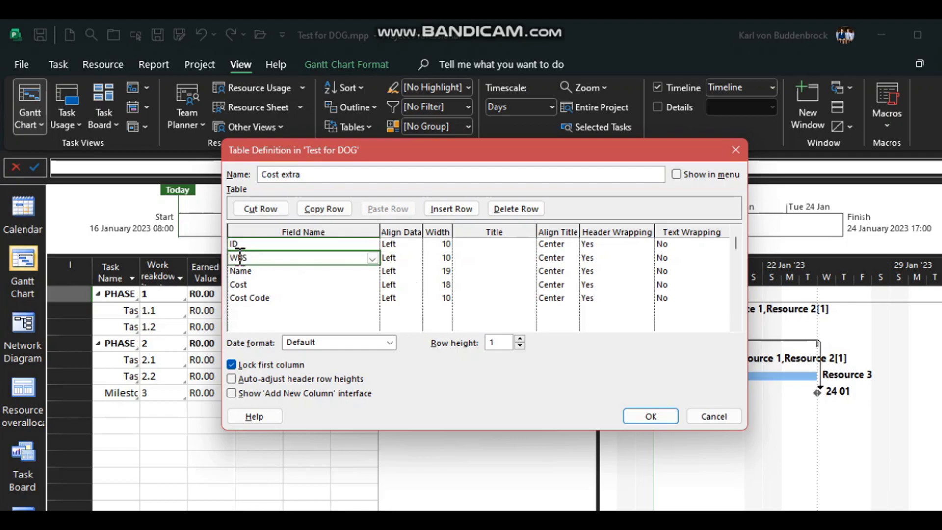
click(258, 271)
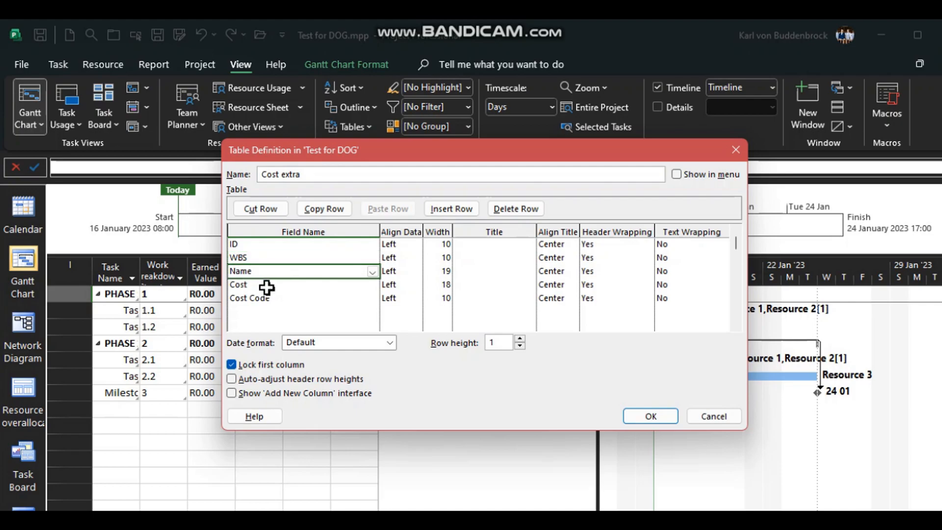
click(267, 286)
click(267, 297)
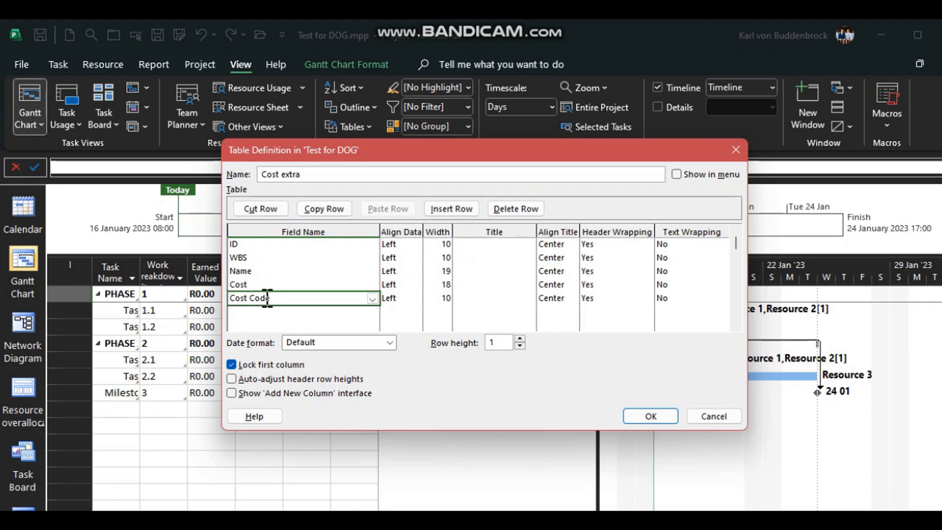
click(263, 284)
click(268, 295)
click(247, 247)
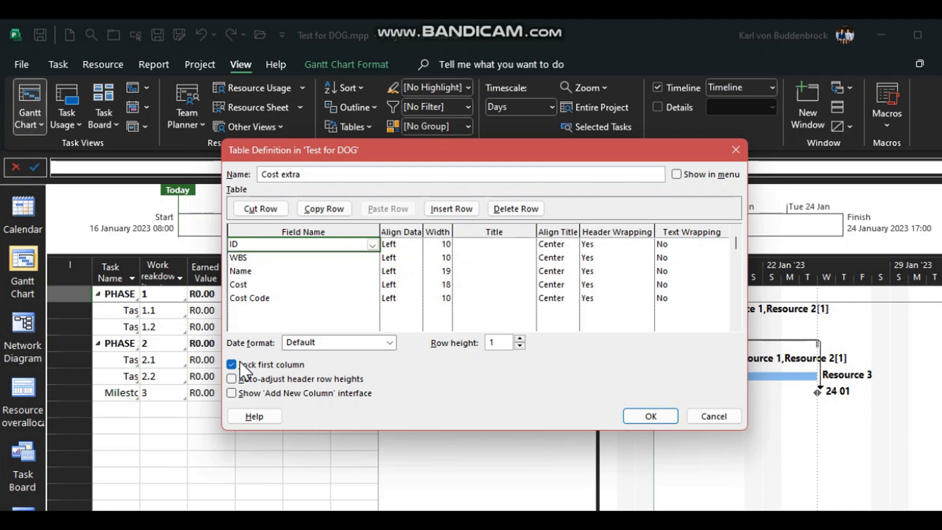
click(632, 416)
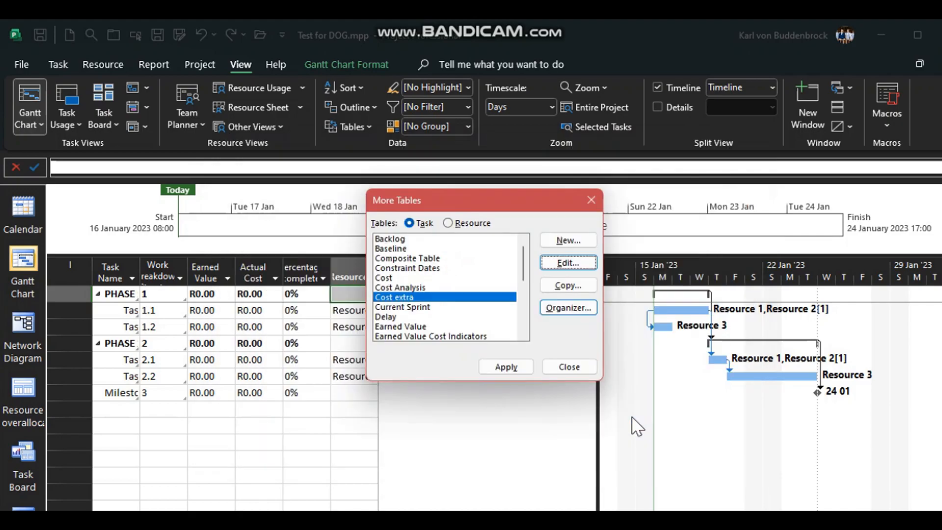
Apply the Cost extra table to the Gantt Chart view and widen its table area
click(505, 367)
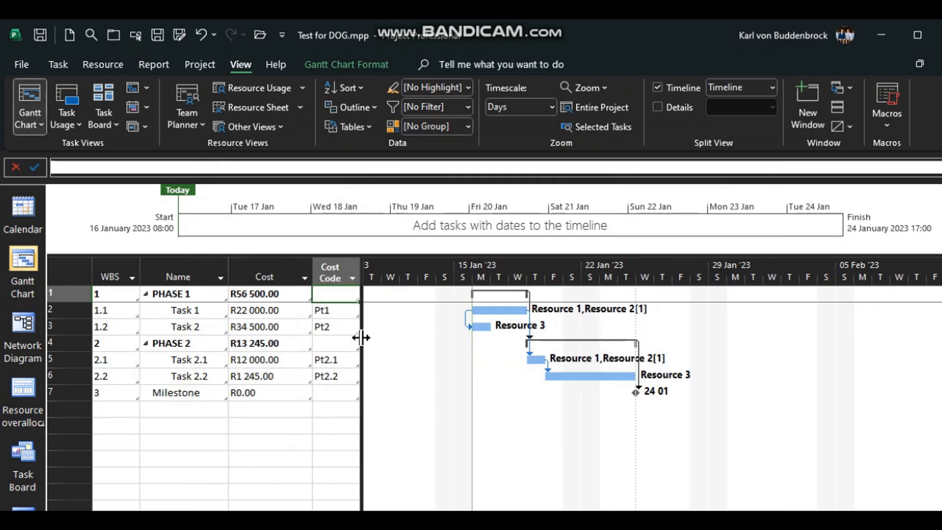
drag(360, 307, 600, 347)
mouse_move(253, 295)
mouse_down()
mouse_move(263, 399)
mouse_move(261, 305)
mouse_up()
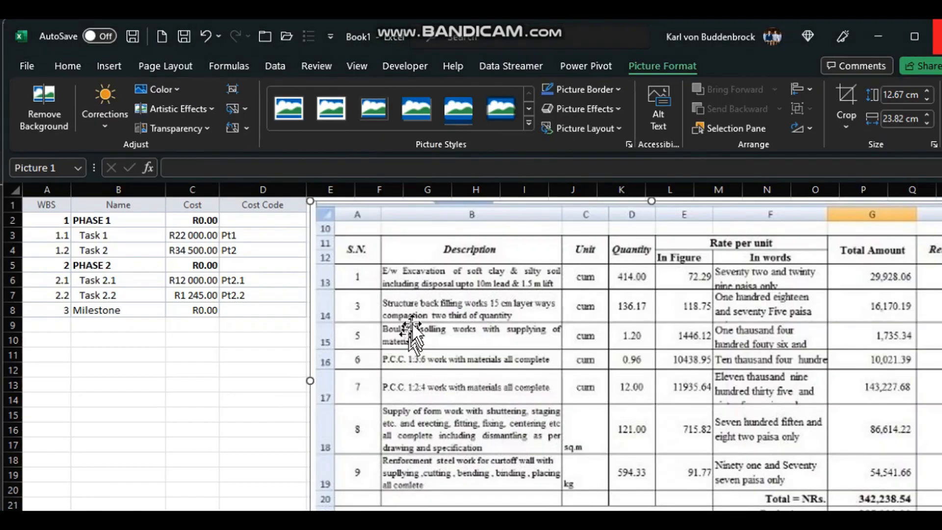
In the Excel workbook Book1, delete the bill of quantities picture and draw a text box spanning about H4 to O17
mouse_move(427, 302)
mouse_down()
mouse_move(433, 332)
mouse_move(425, 310)
mouse_up()
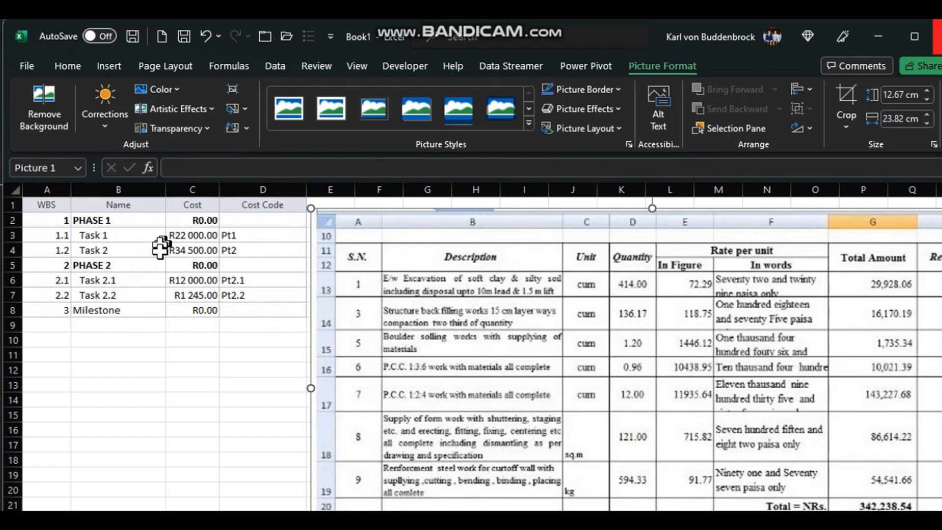
key(Delete)
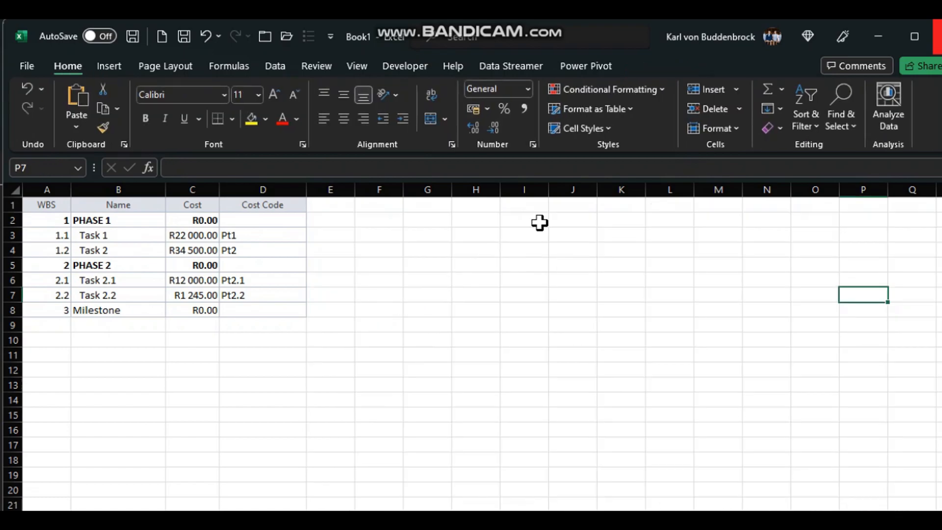
click(106, 66)
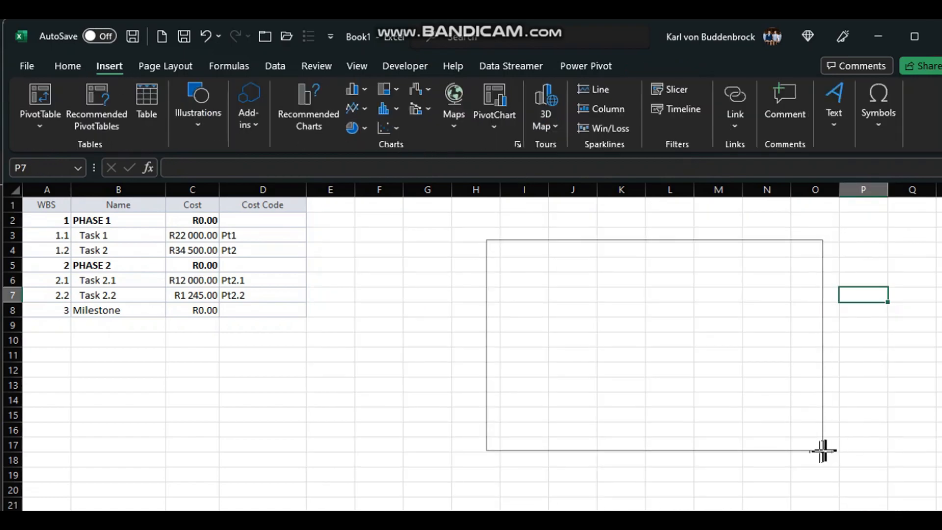
drag(822, 450, 816, 451)
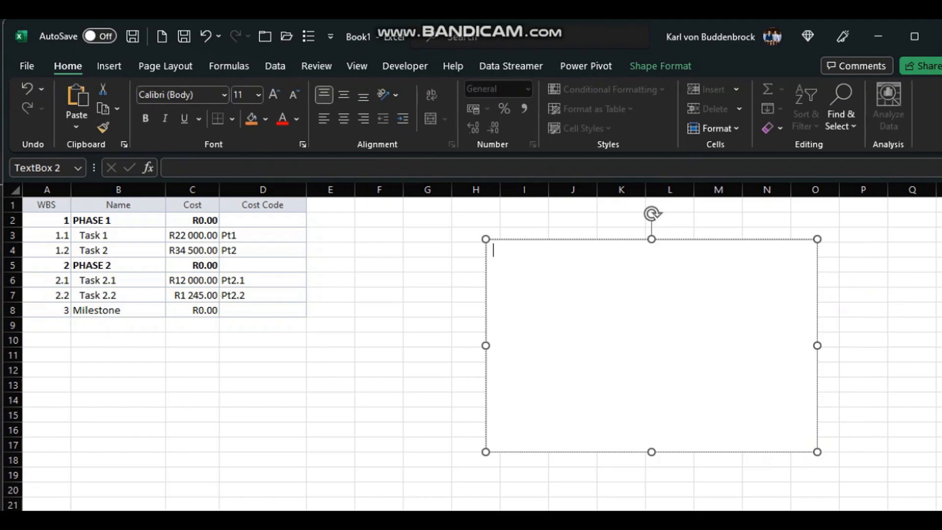
Enter "Keep the fields minimalist - standard text or general formats" as the first line of the text box
text(Keep the fields minimalist)
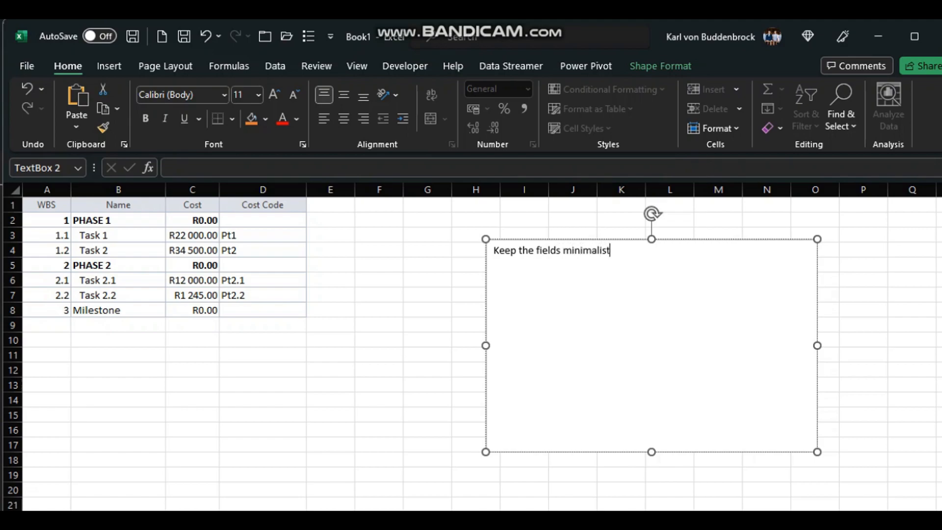
text( - standard text or general formats)
key(Return)
Add the second note line "Incluse a field that will be common to all tables (WBS)"
text(Incluse a f)
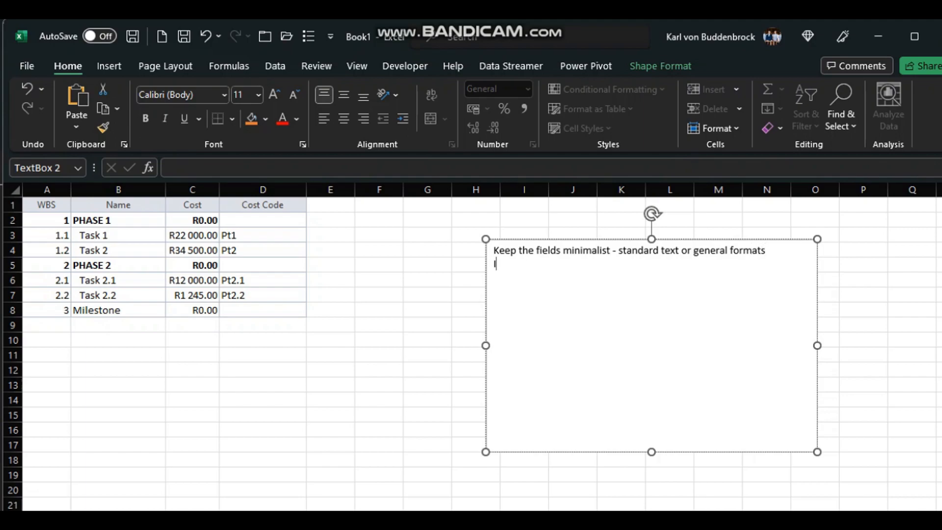
text(ield that will )
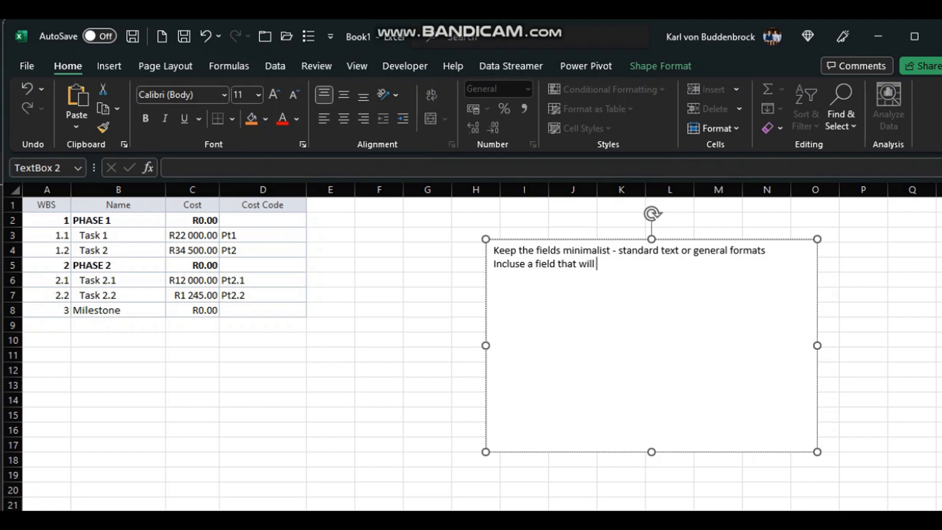
text(be common to all tab)
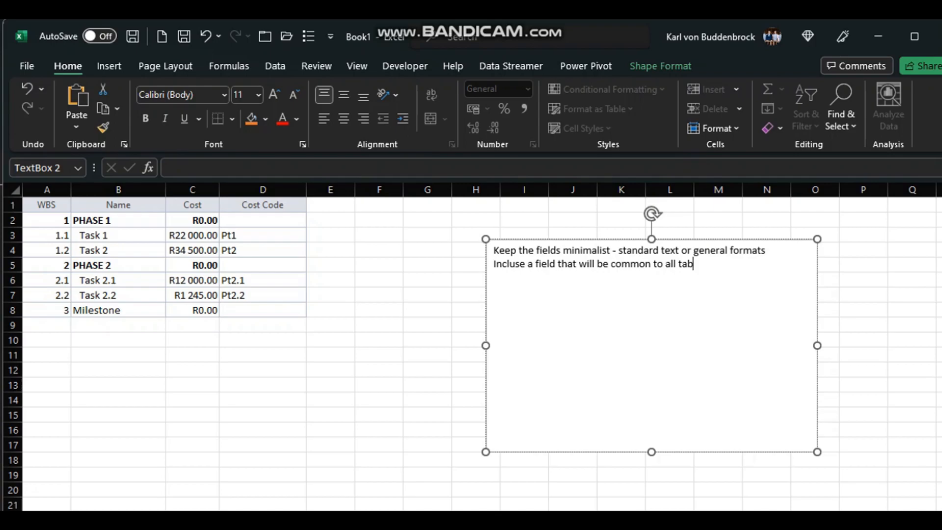
text(les (WBS))
key(Return)
Add the third note line "Only include the fields you wish to populate"
text(Only)
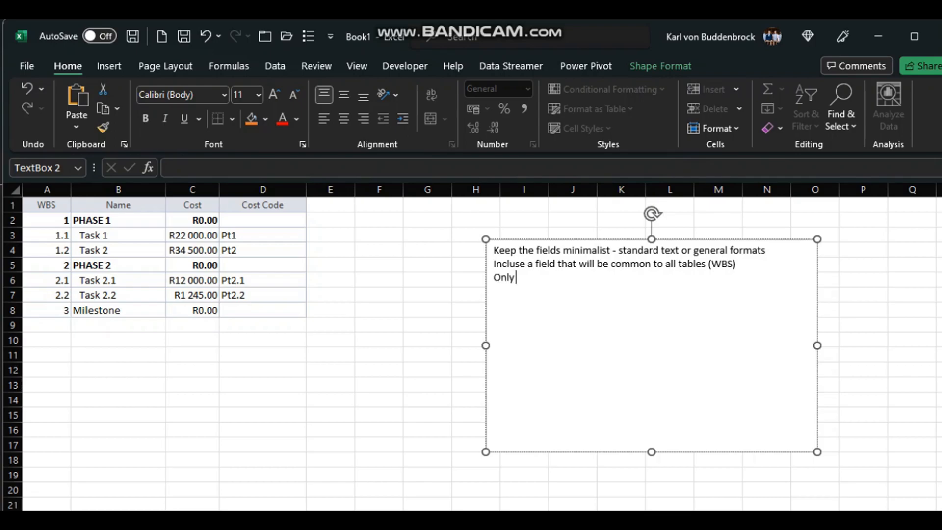
text( include the fields)
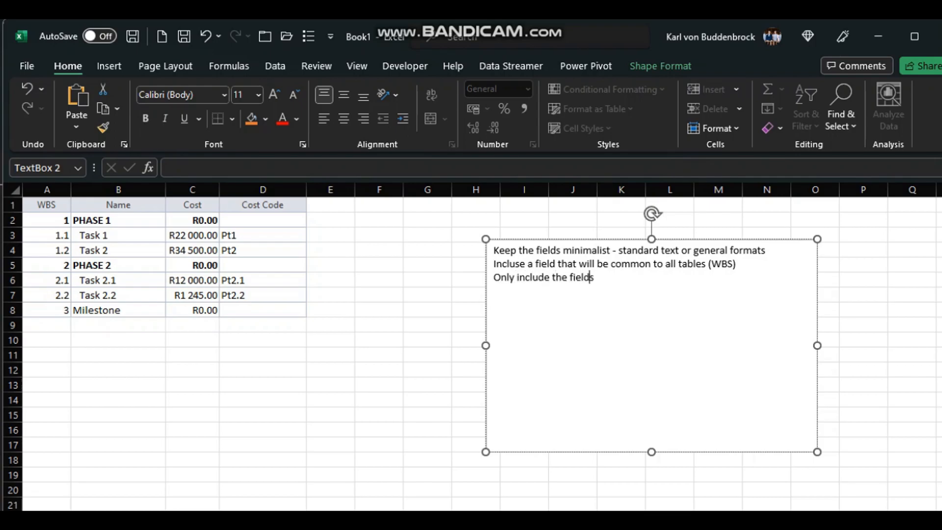
text( you wish to populate)
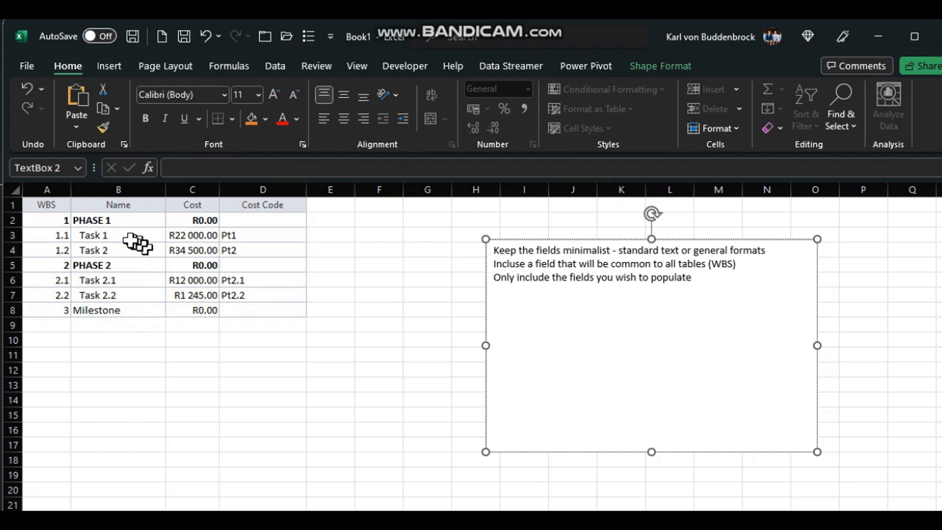
Set the cost of Task 1 to 32000 and the cost of Task 2 to 56000
click(109, 234)
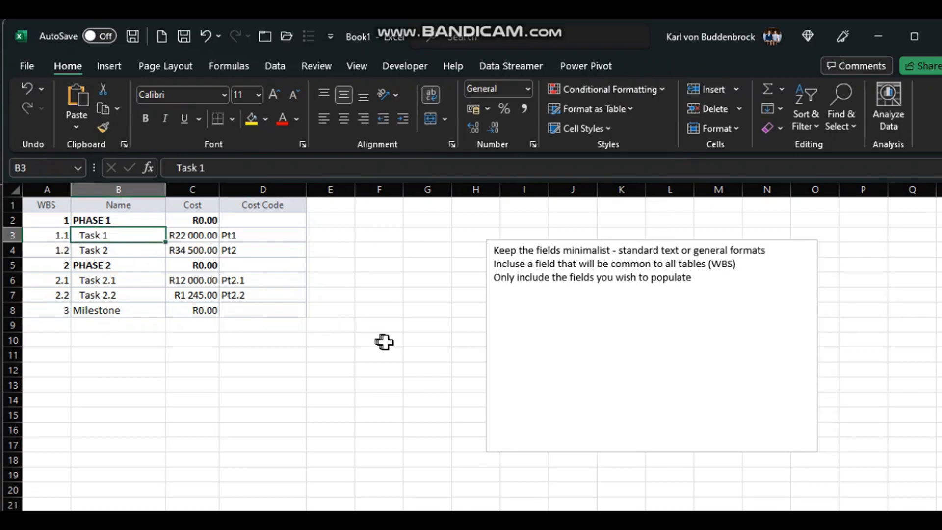
click(214, 238)
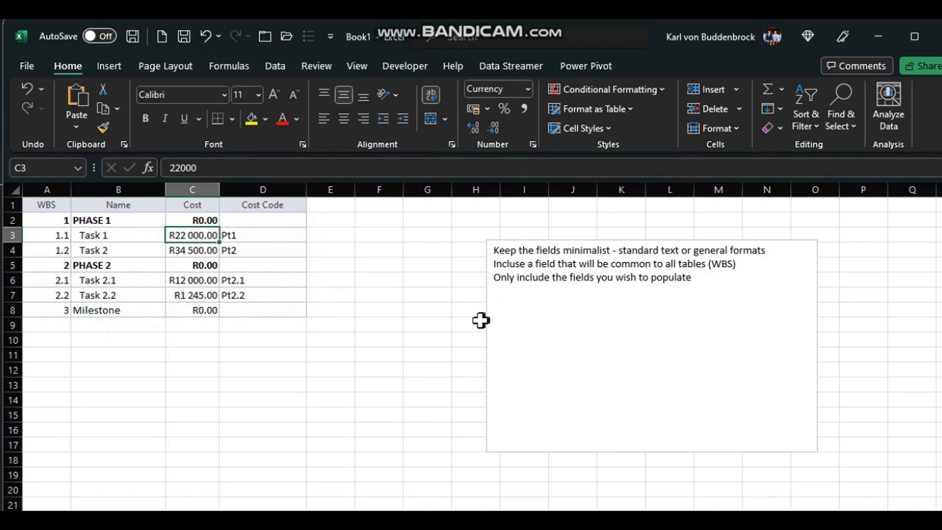
text(320)
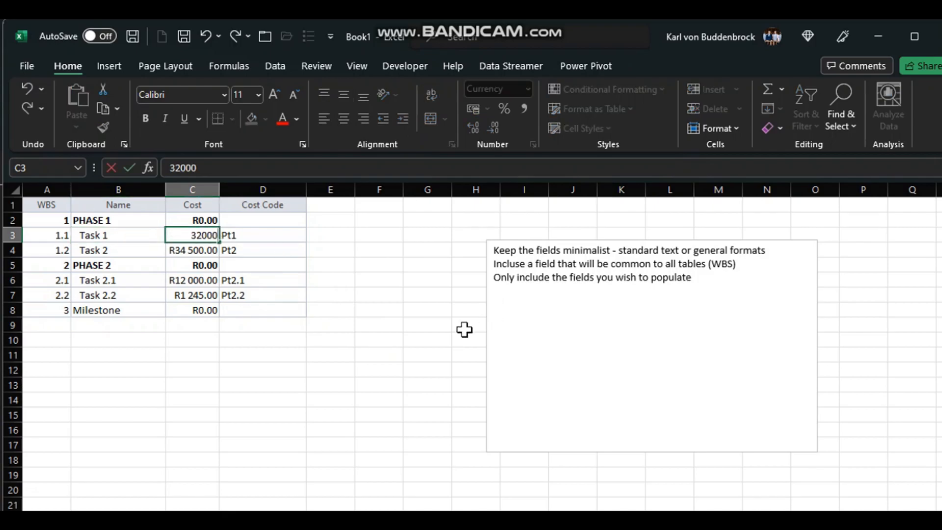
key(Return)
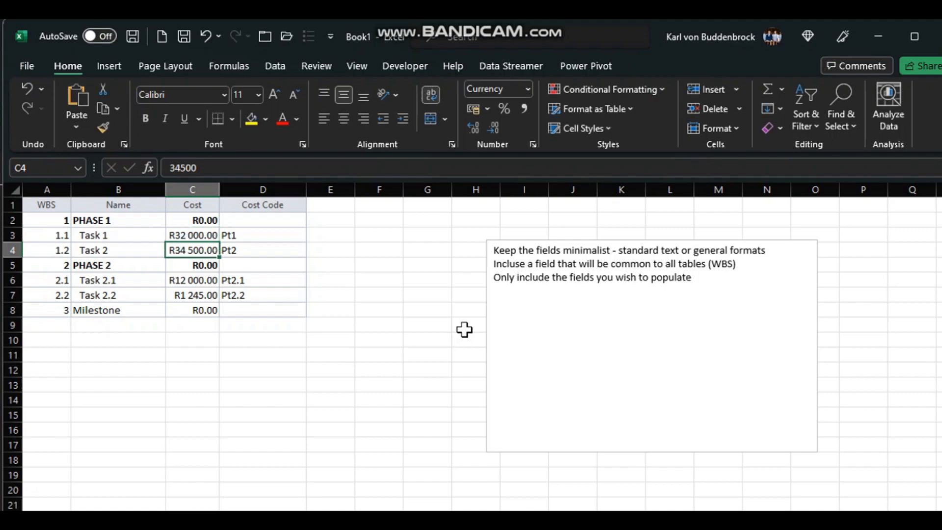
text(56000)
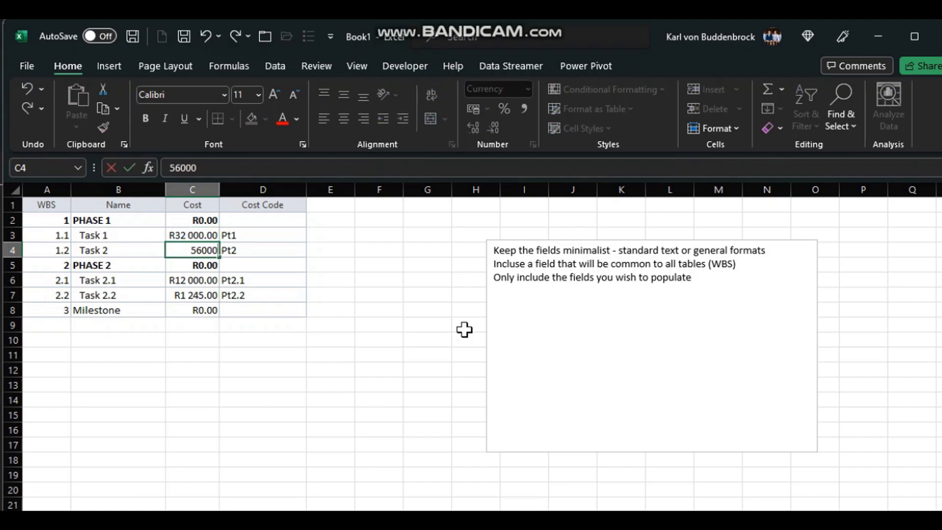
key(Return)
Set the costs of Task 2.1 and Task 2.2 to 13000 each
key(Return)
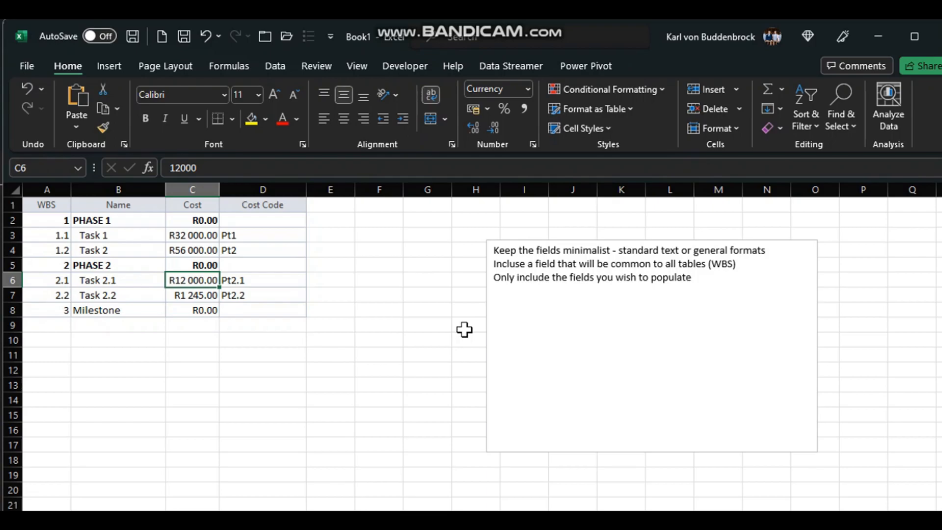
text(13000)
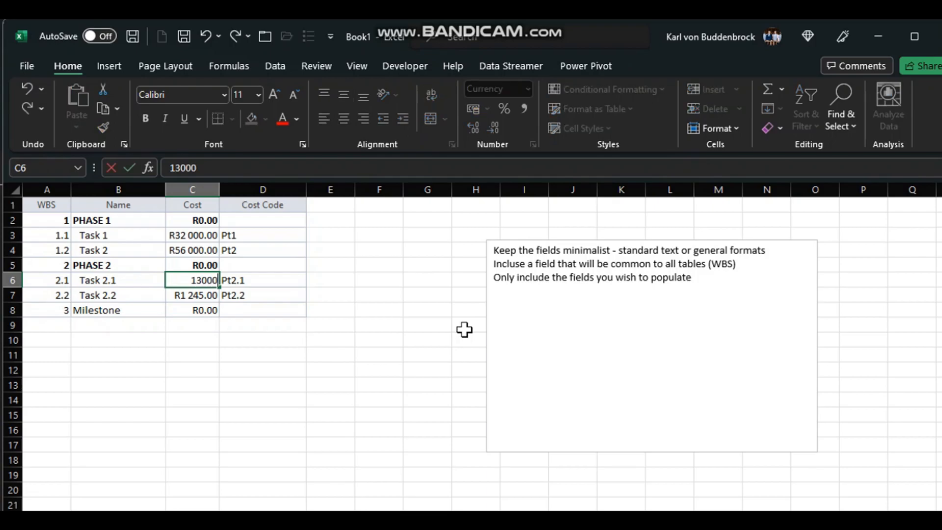
key(Return)
text(1)
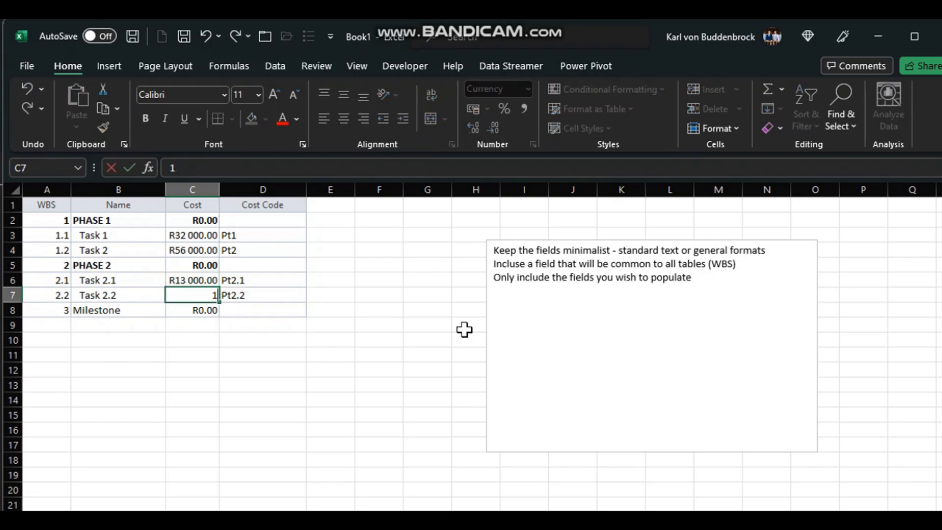
text(3 000)
key(Return)
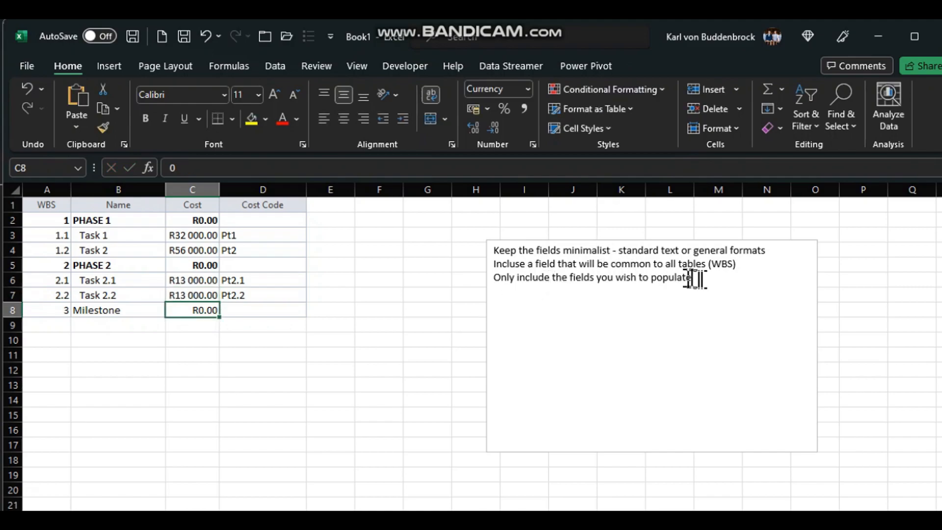
Add the note line "Avoid data for PHASES" below the existing lines in the text box
click(729, 277)
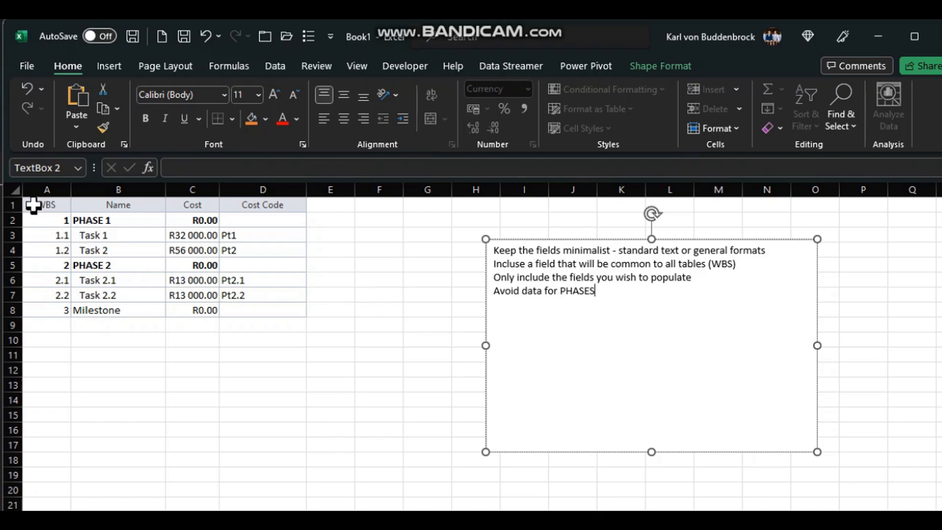
Copy the task data in A2:D8, leaving out the header row
drag(38, 220, 270, 308)
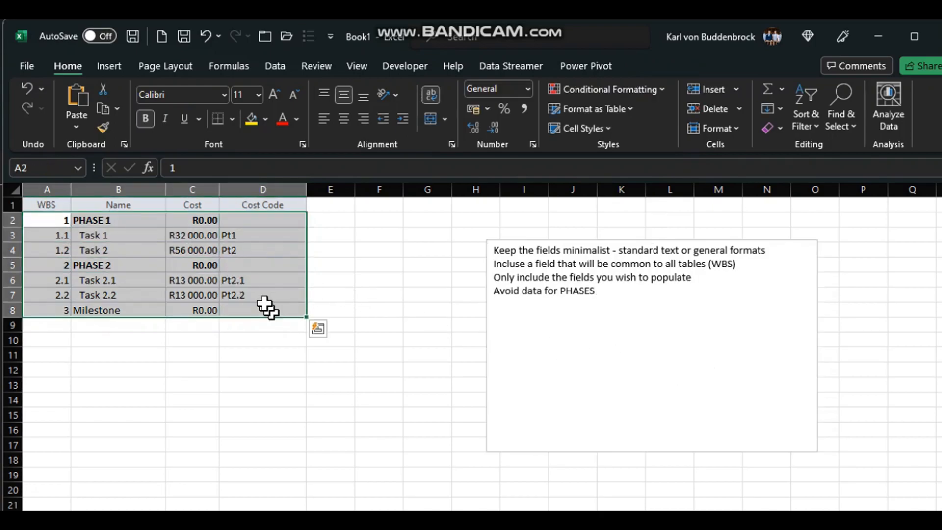
right_click(248, 279)
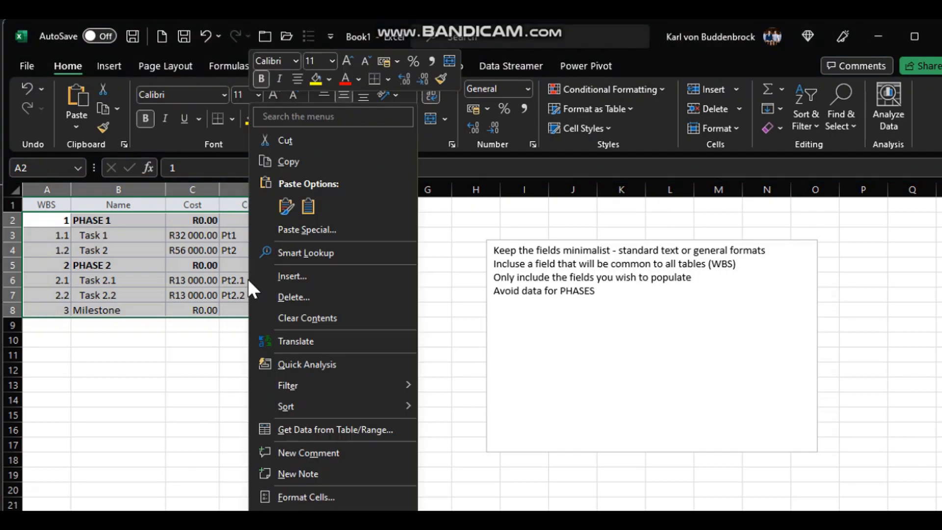
click(287, 163)
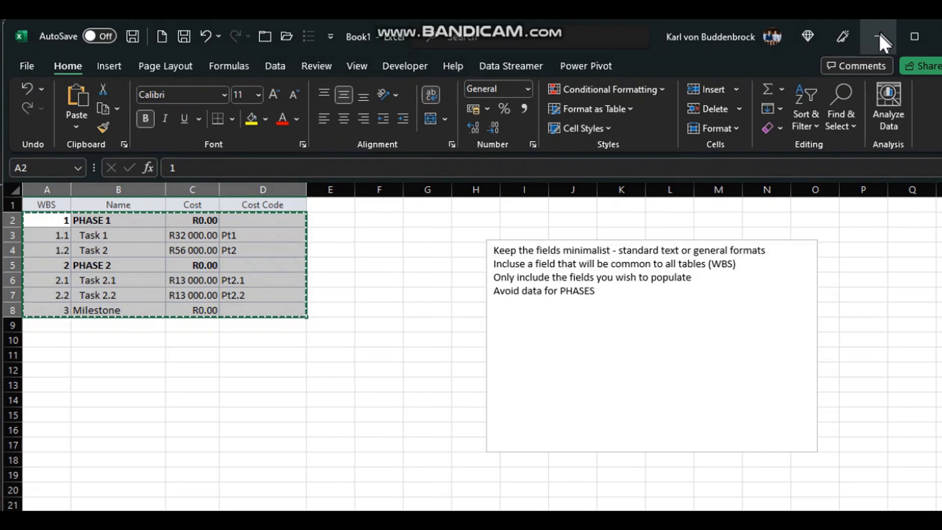
Switch to Project and paste the copied Excel data over all seven task rows as a Text Data link, replacing the existing link
click(878, 35)
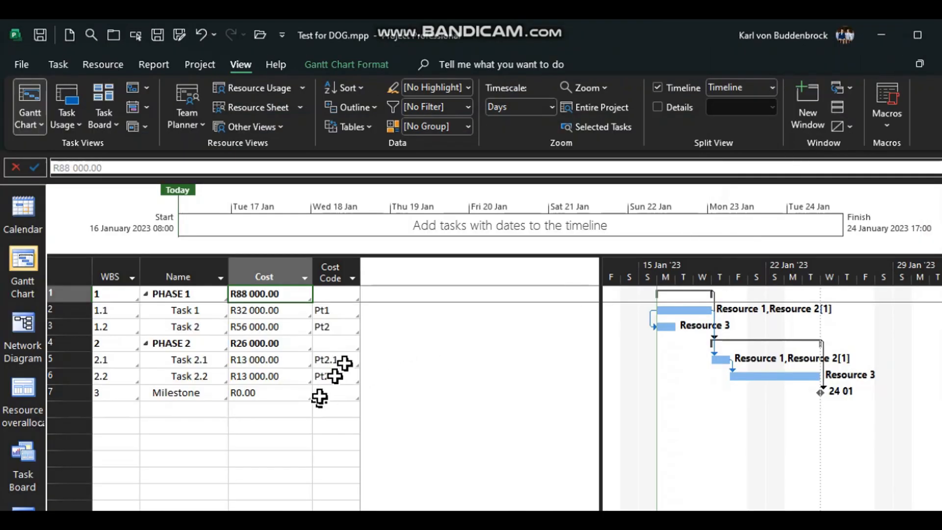
drag(114, 295, 346, 390)
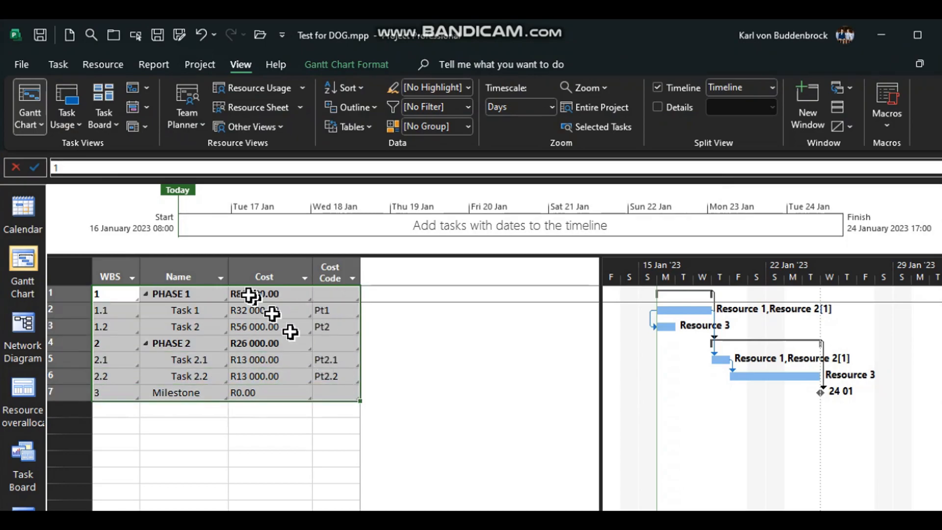
click(59, 62)
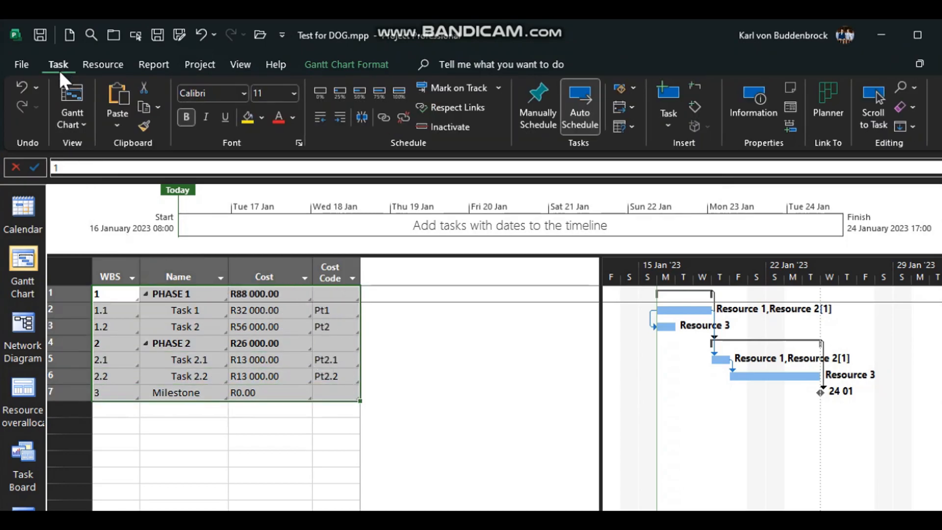
click(104, 122)
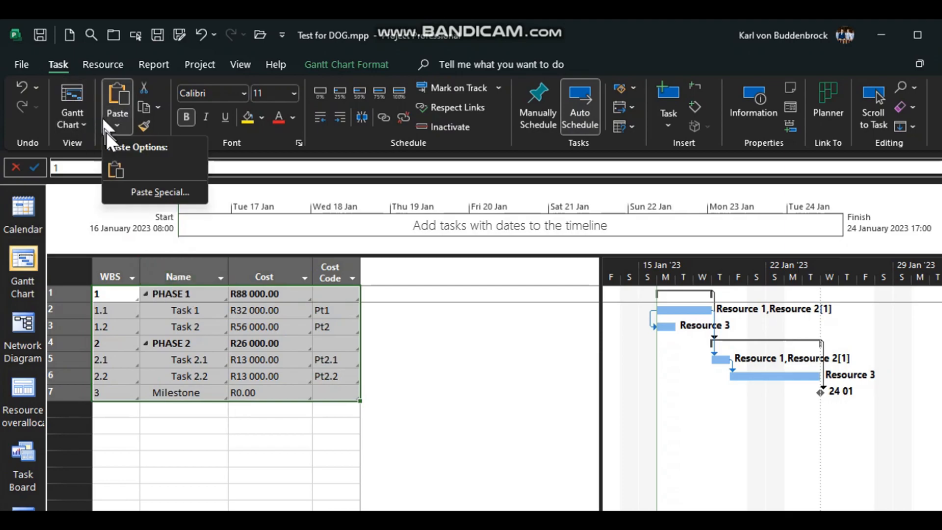
click(140, 192)
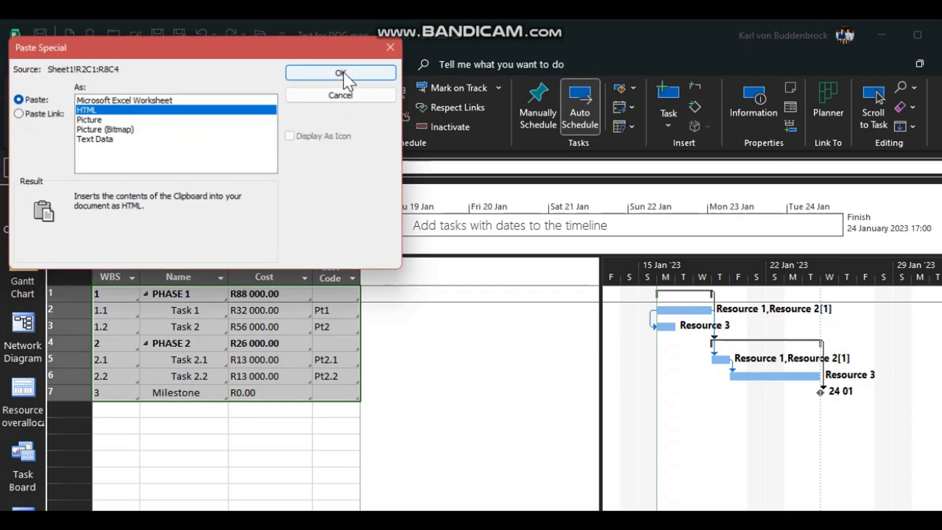
click(18, 114)
click(114, 129)
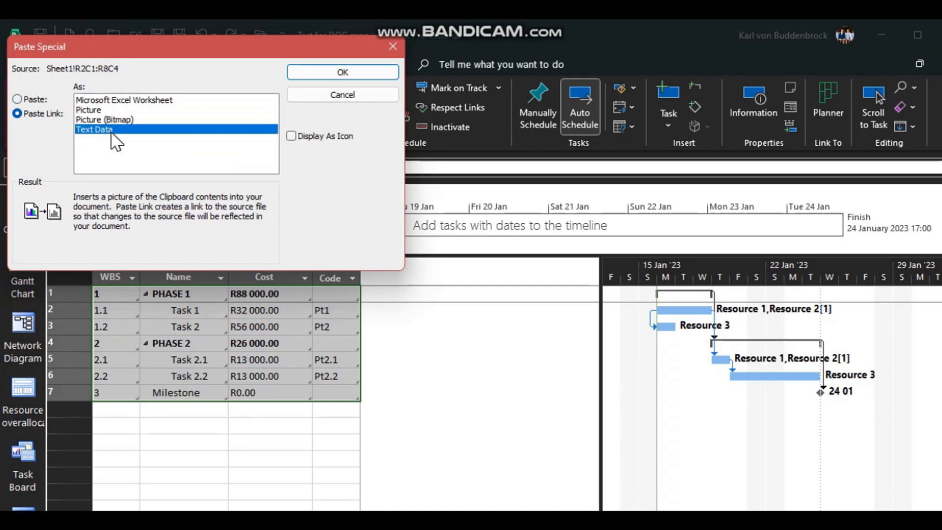
click(348, 72)
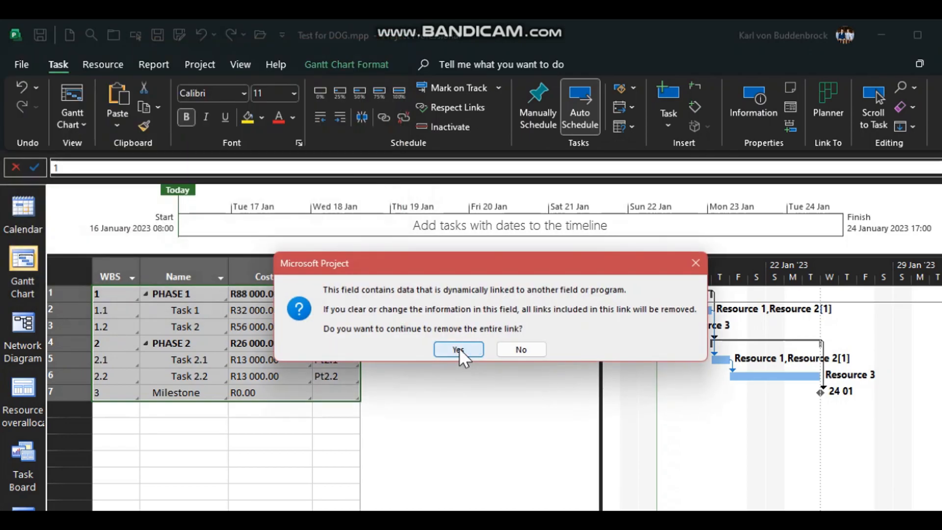
click(458, 349)
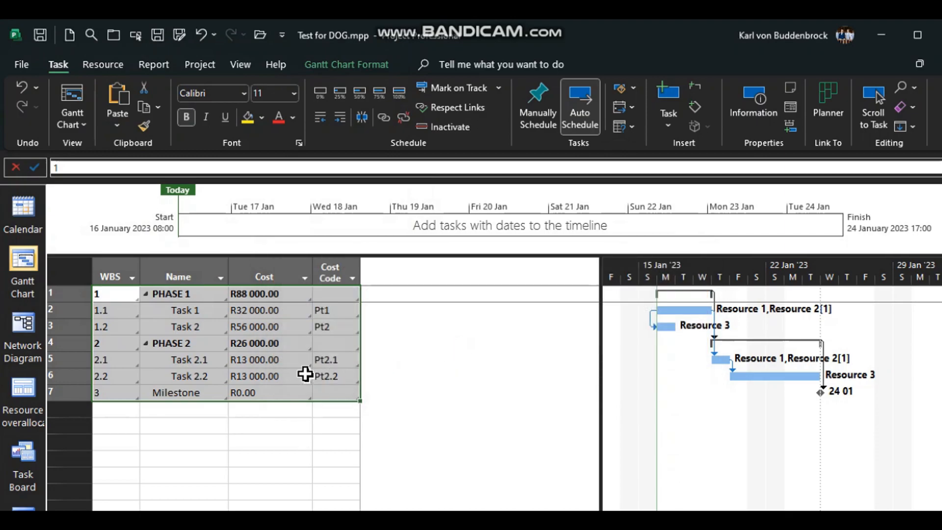
Narrow the table area beside the Gantt chart and switch the task table to the built-in Cost table
click(276, 376)
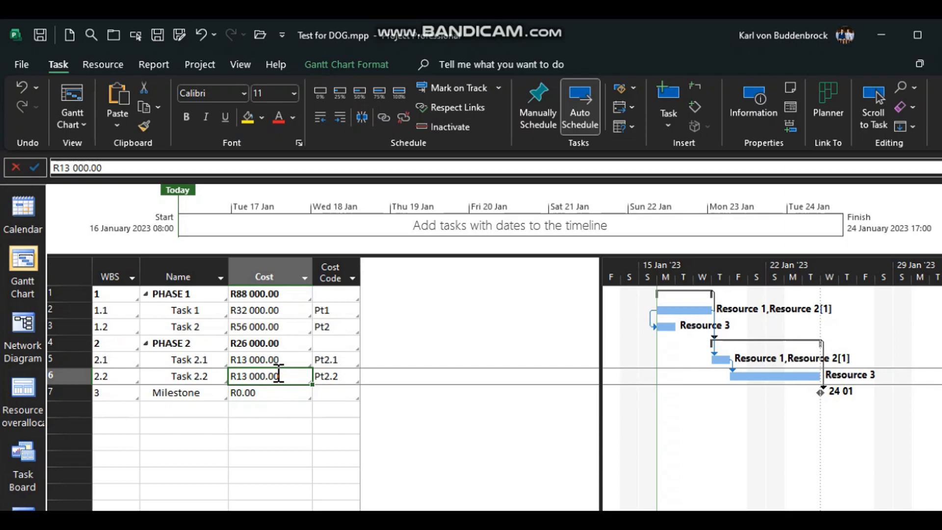
drag(600, 350, 465, 430)
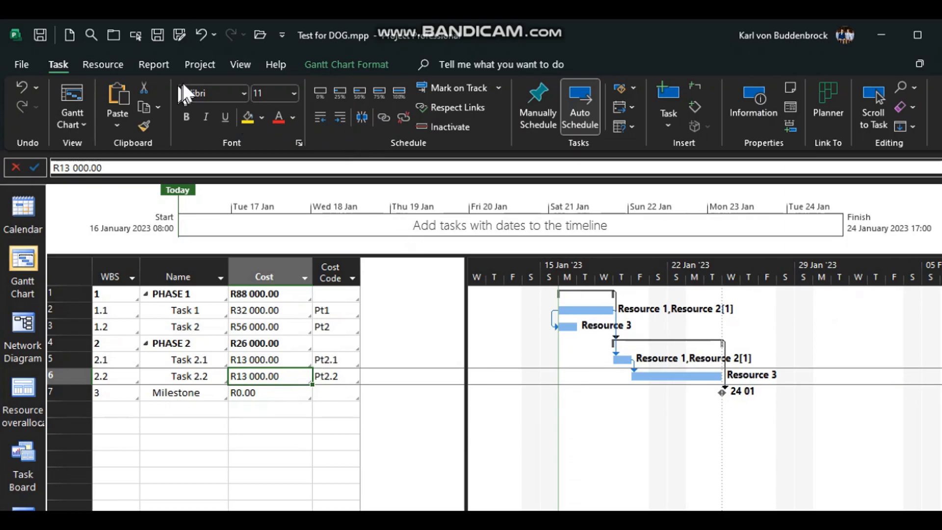
click(227, 67)
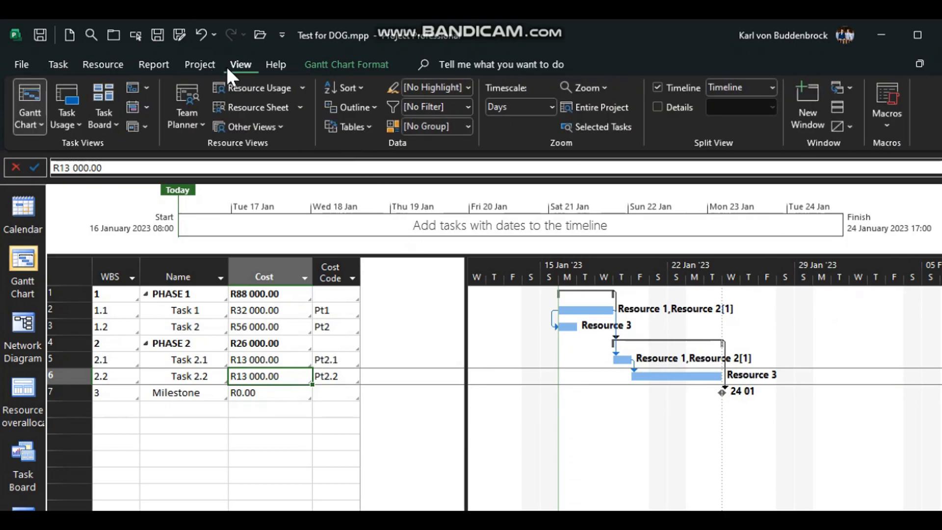
click(368, 126)
click(363, 255)
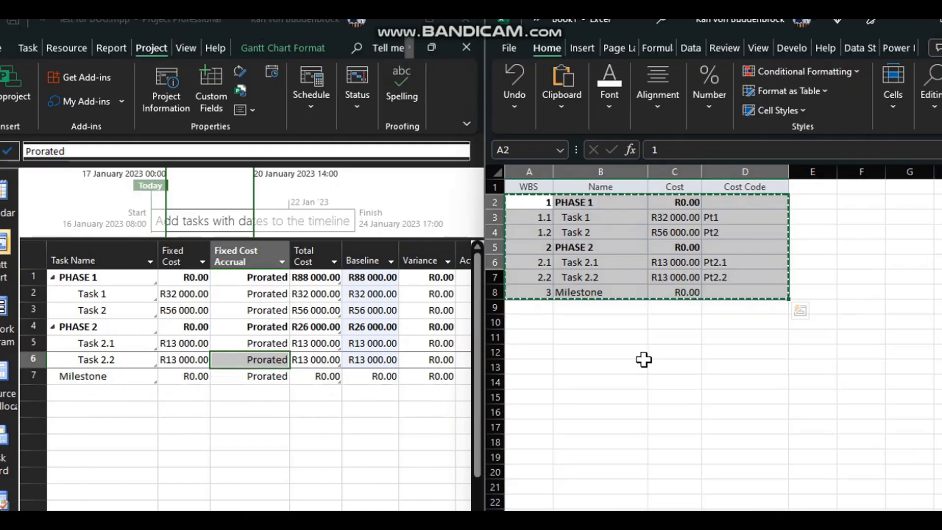
Switch to the Excel sheet and set the cost of Task 1 to 33000
click(677, 221)
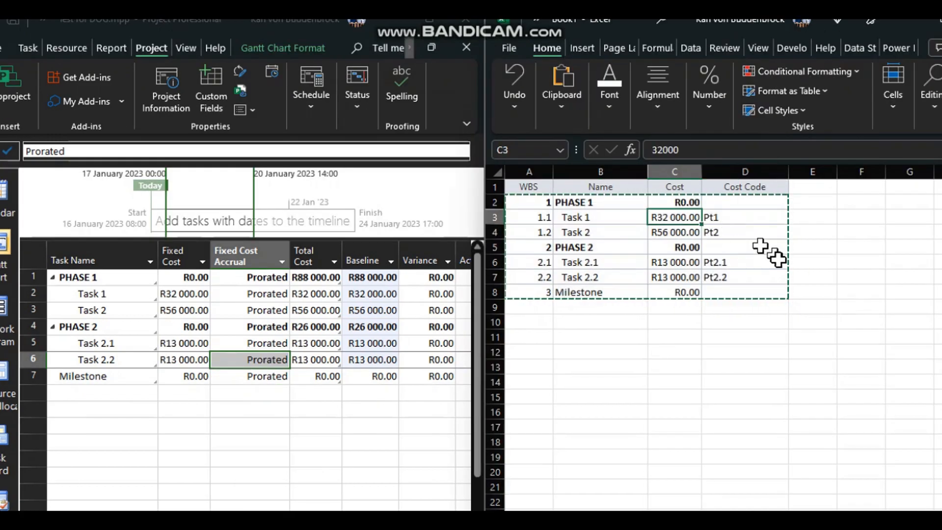
key(F2)
key(BackSpace)
key(BackSpace)
key(BackSpace)
key(BackSpace)
text(3000)
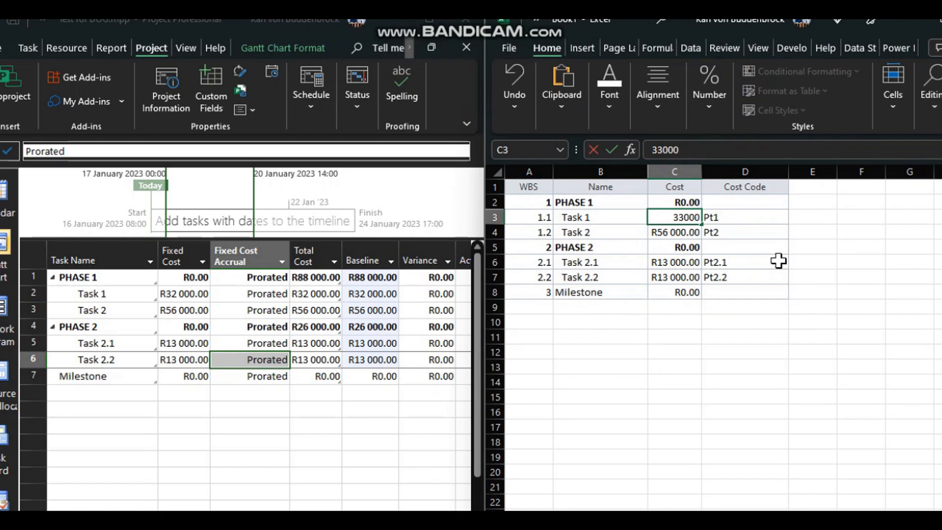
key(Return)
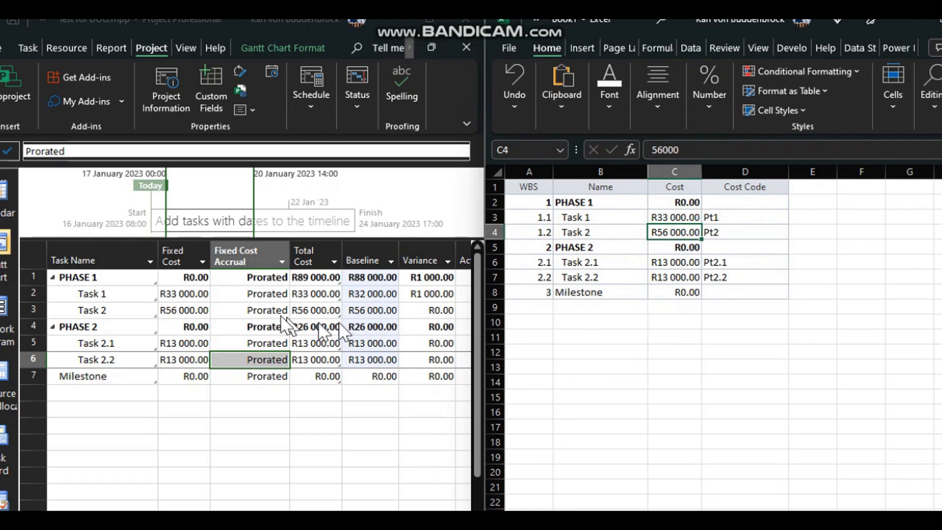
Check Task 1's total cost in Project, and set the cost of Task 2 to 58000 in Excel
click(297, 293)
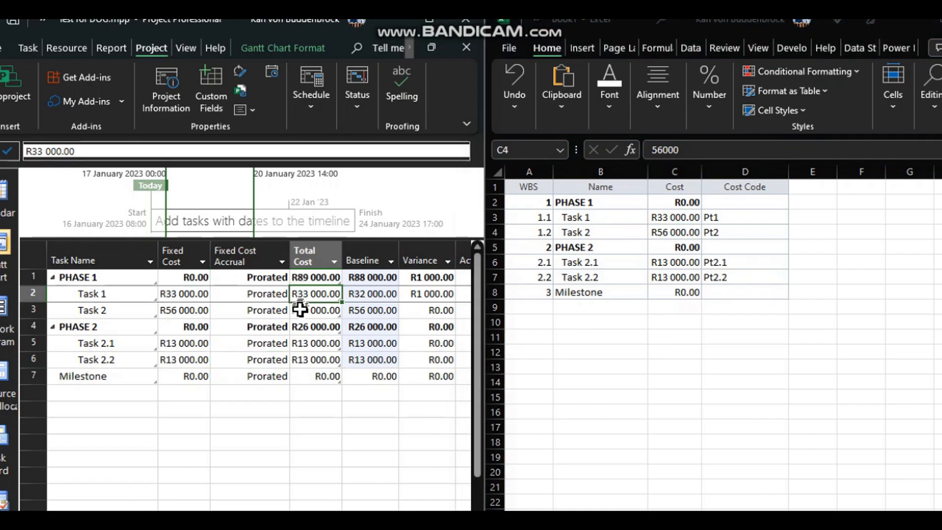
click(676, 232)
double_click(676, 232)
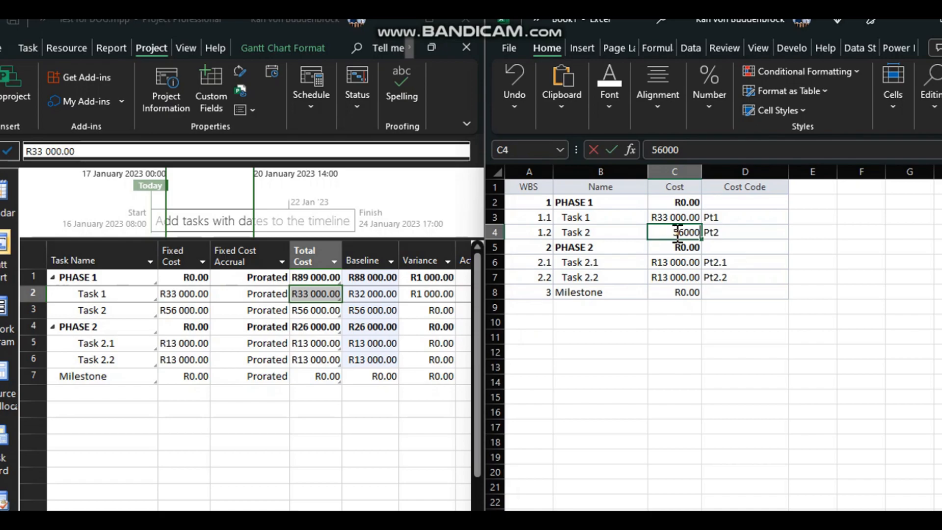
key(BackSpace)
key(BackSpace)
key(BackSpace)
key(BackSpace)
text(800)
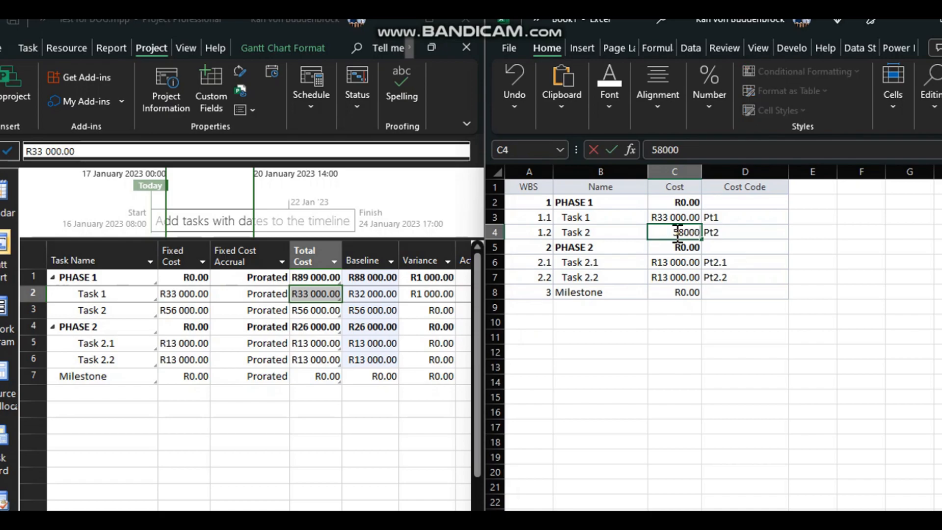
key(Return)
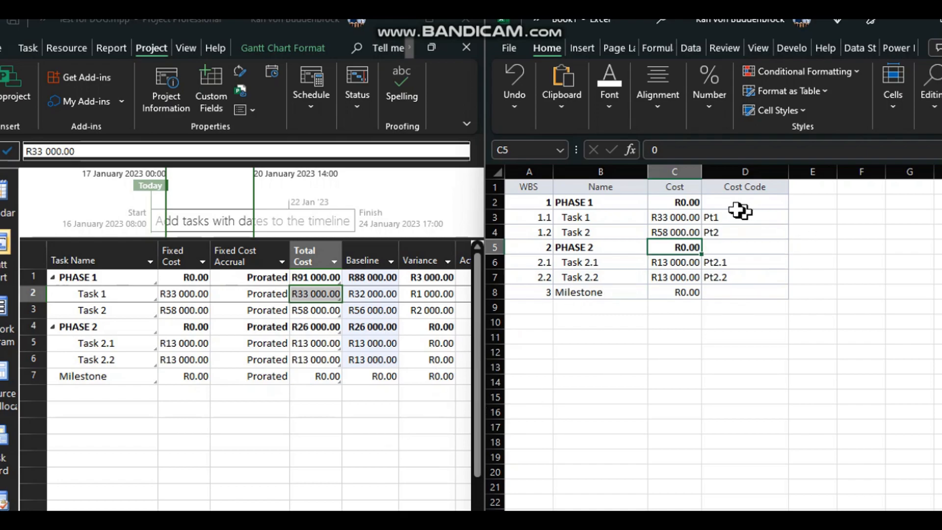
Change the cost code of Task 1 to Pt1.1 and the cost code of Task 2 to Pt21.2
click(727, 222)
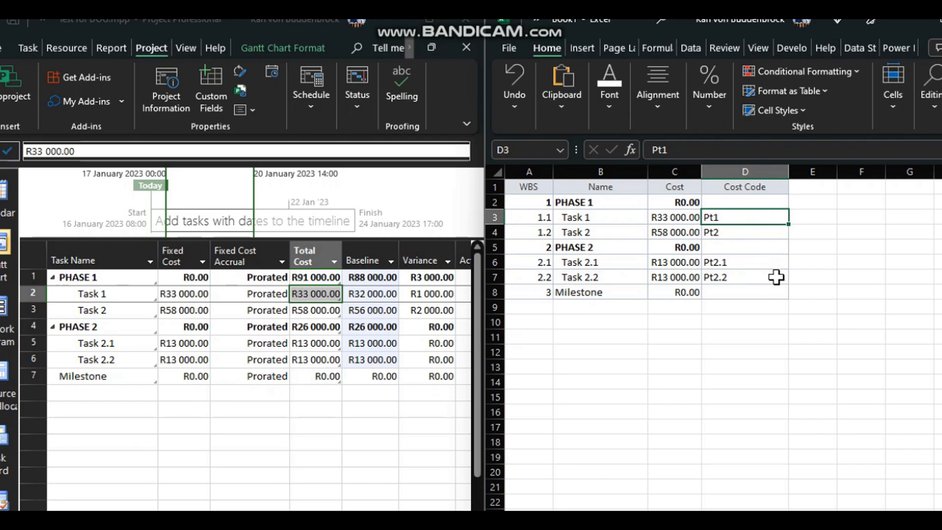
text(P)
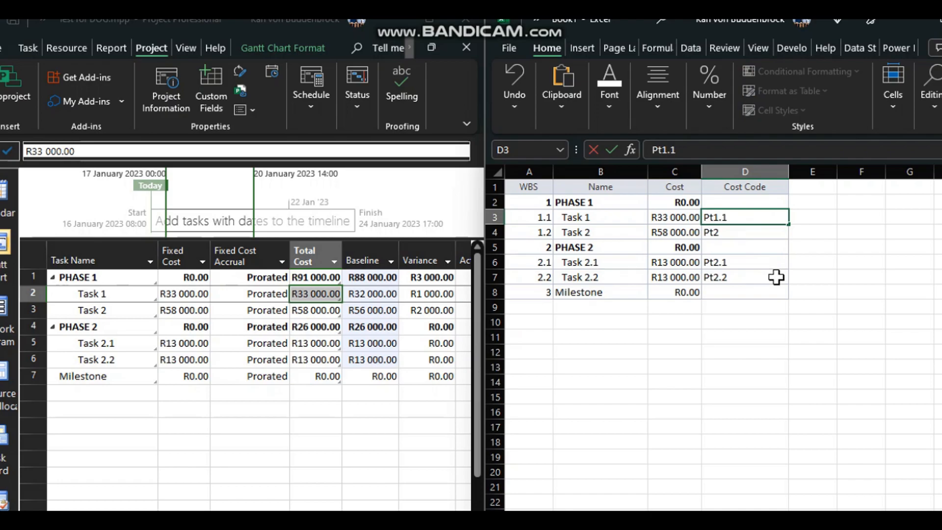
key(Return)
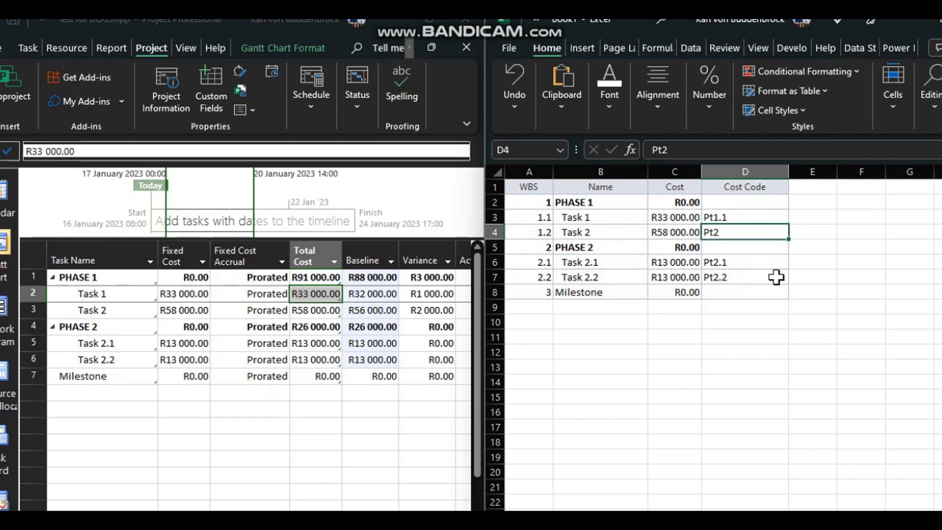
key(F2)
text(.2)
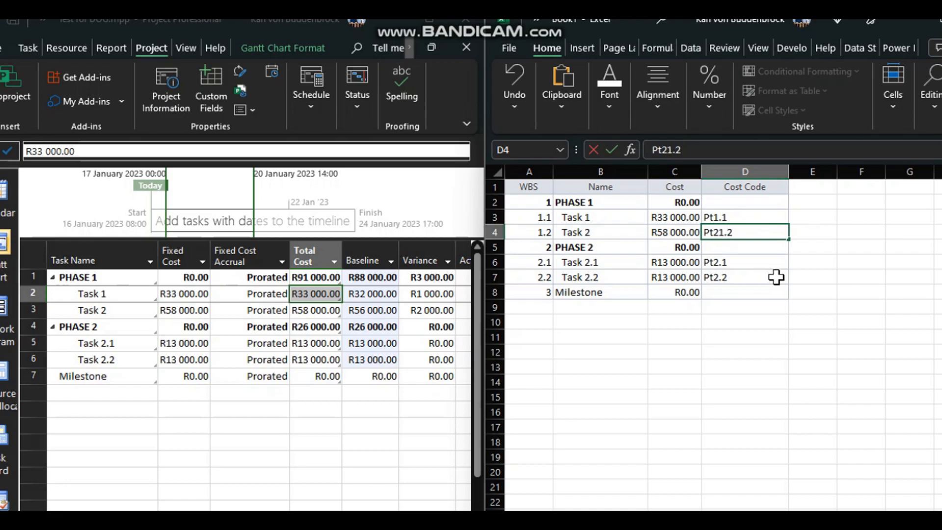
key(Return)
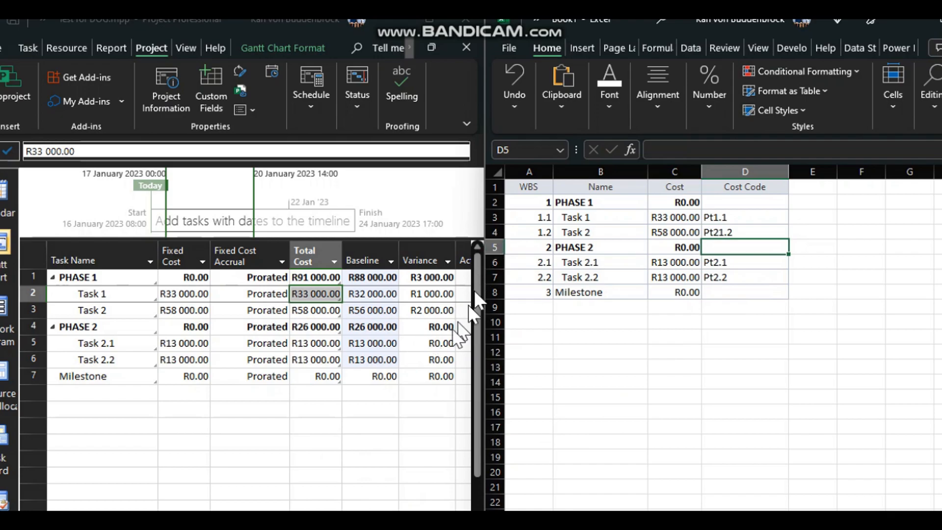
Maximize the Project window and add the Cost Code (Text1) column after the last column of the Cost table
click(283, 449)
click(273, 491)
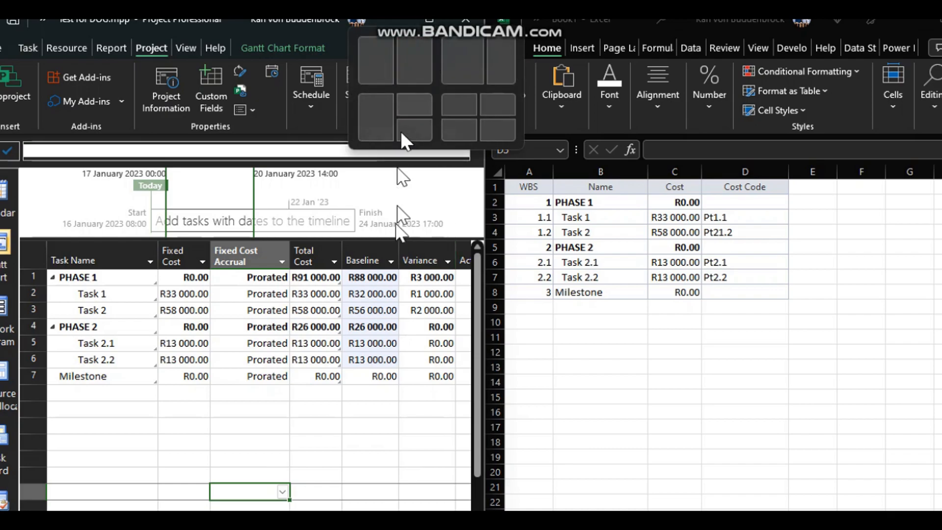
click(429, 20)
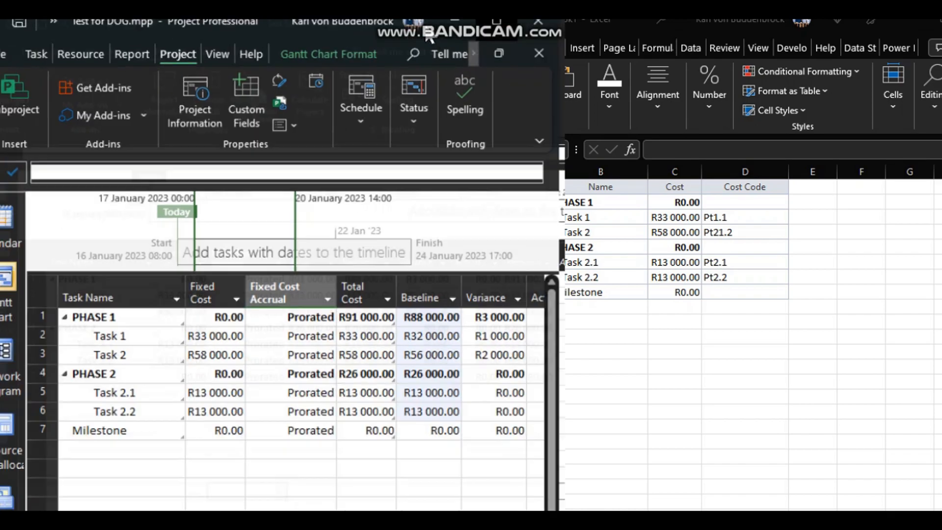
drag(578, 362, 833, 339)
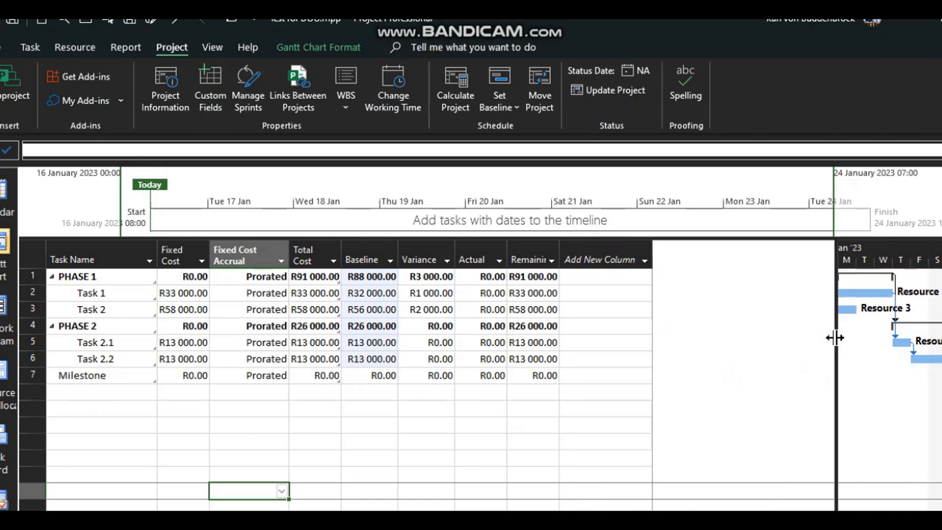
click(647, 261)
text(cost)
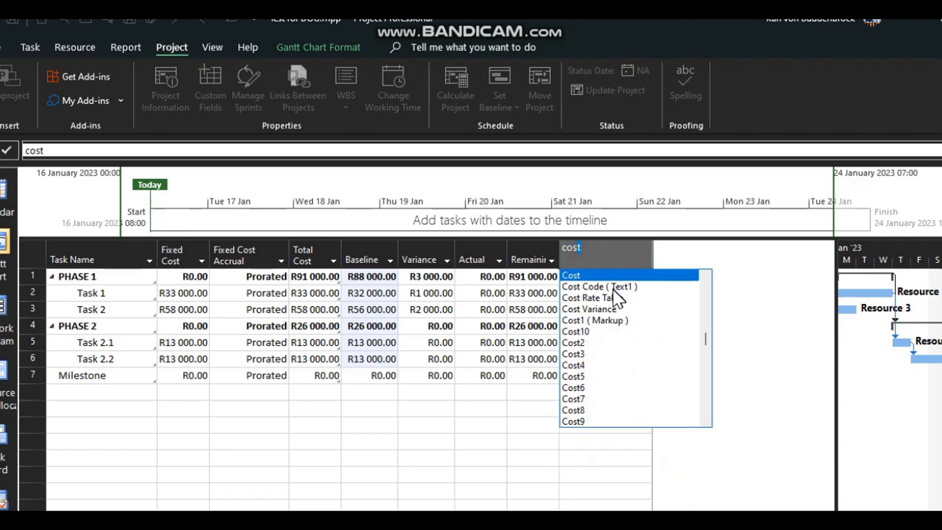
click(625, 286)
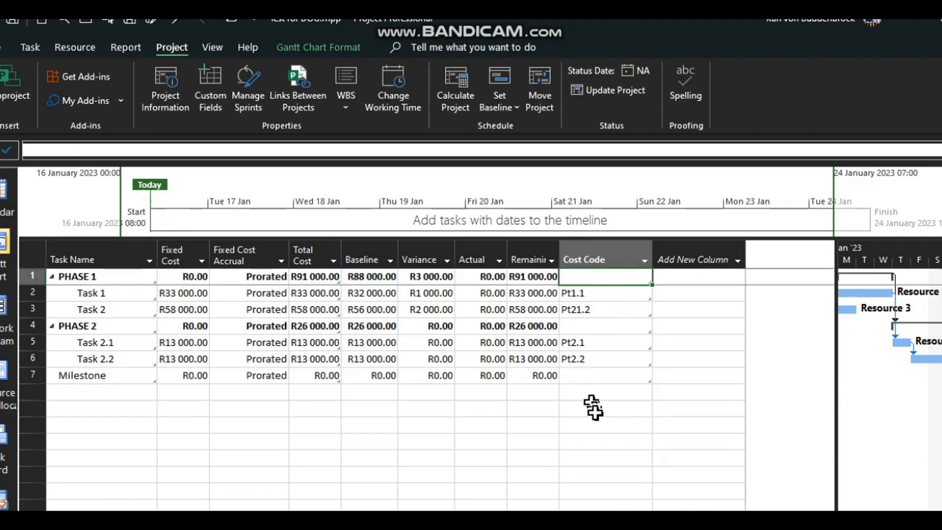
drag(836, 289, 468, 422)
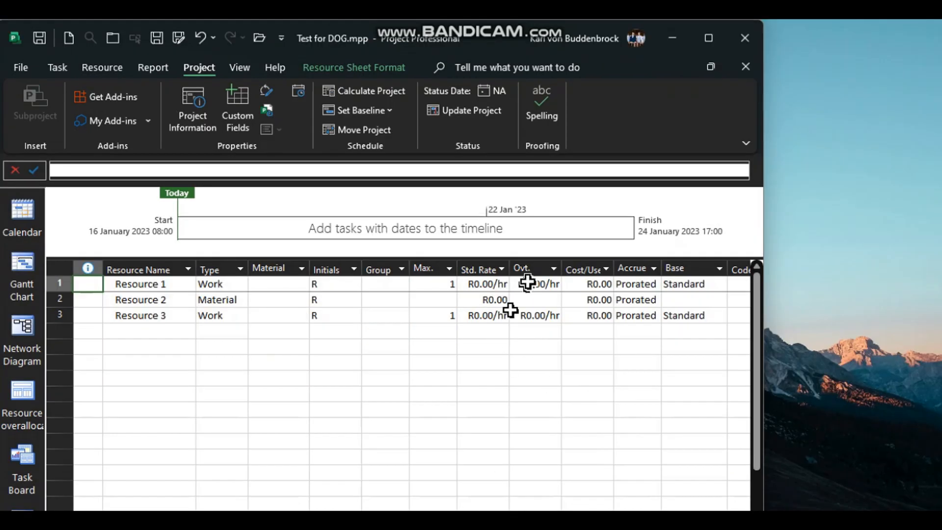
Examine the standard rates of the three resources in the Resource Sheet, and return to the Gantt Chart
click(496, 284)
drag(495, 285, 492, 313)
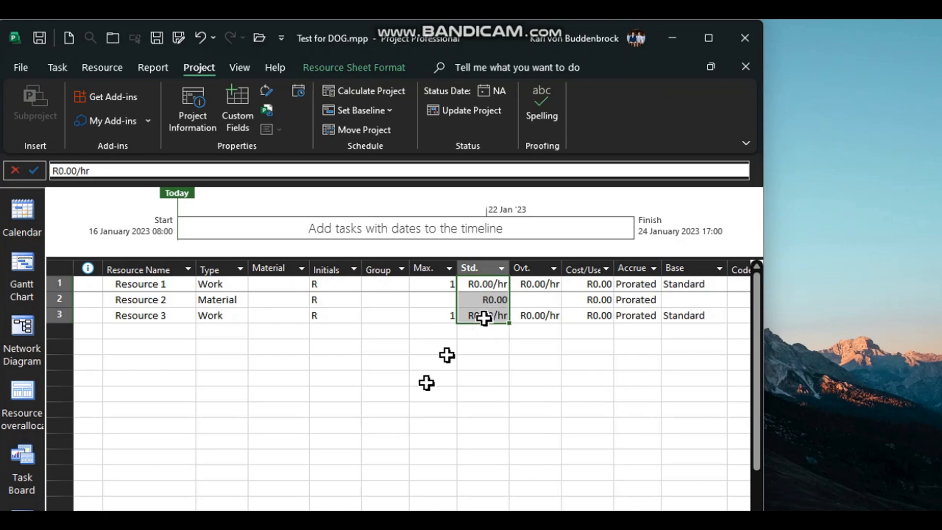
click(20, 263)
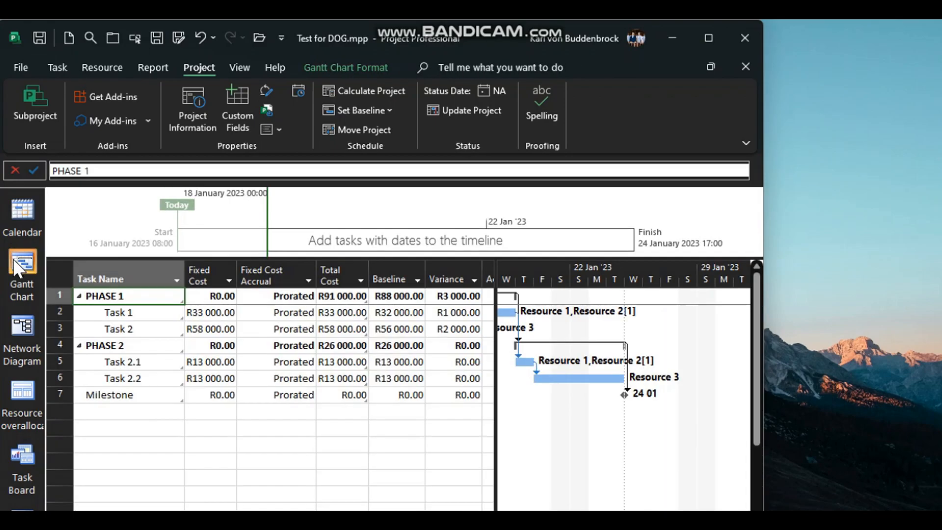